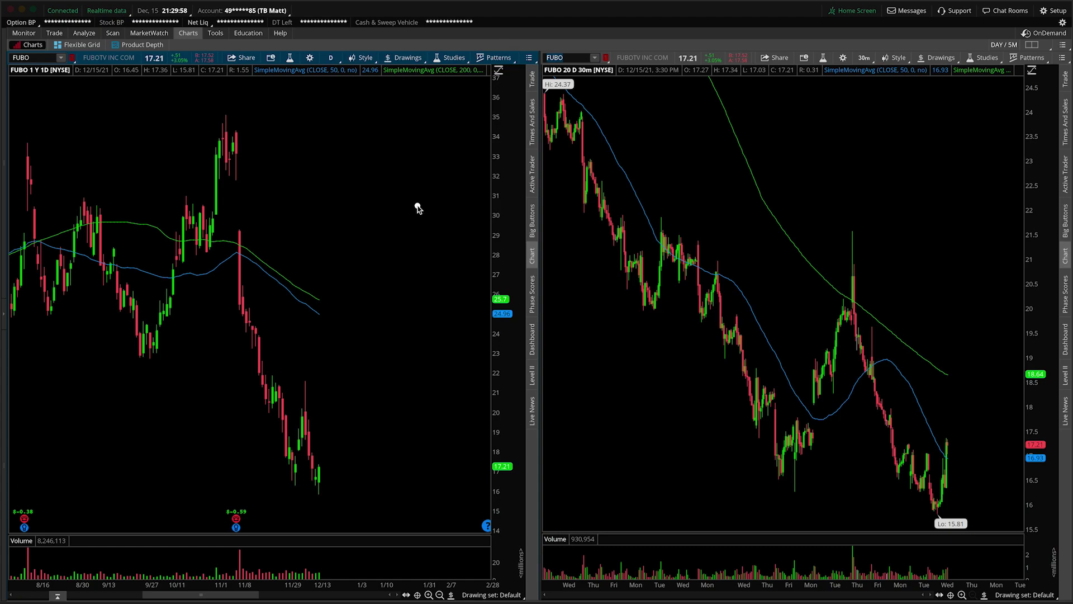
Step: Draw arrows pointing to the time frame settings of the daily and 30-minute charts, and clear the annotations
left_click_drag(928, 246, 865, 78)
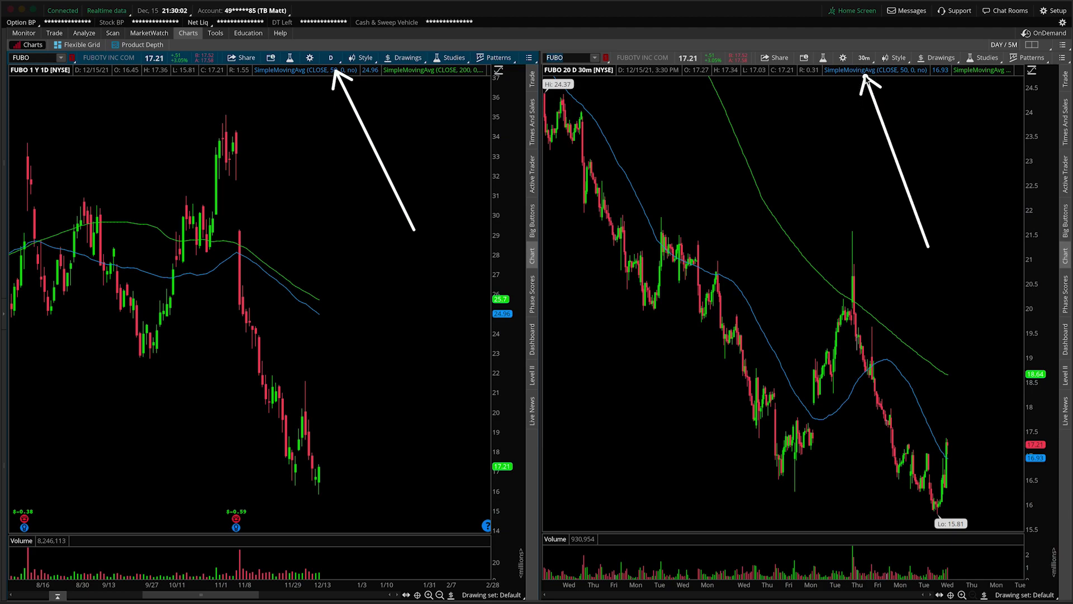
key("Escape")
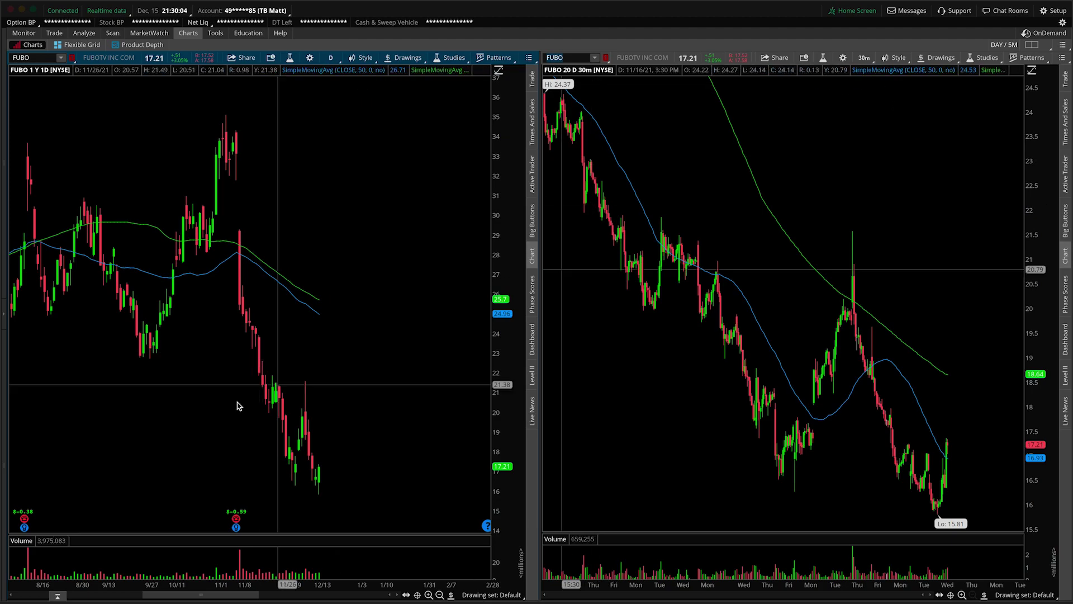
Step: Add horizontal price levels at $16.21, $20.05, $24.85, $22.79 and $14.82 on the FUBO daily chart
left_click_drag(141, 585, 352, 574)
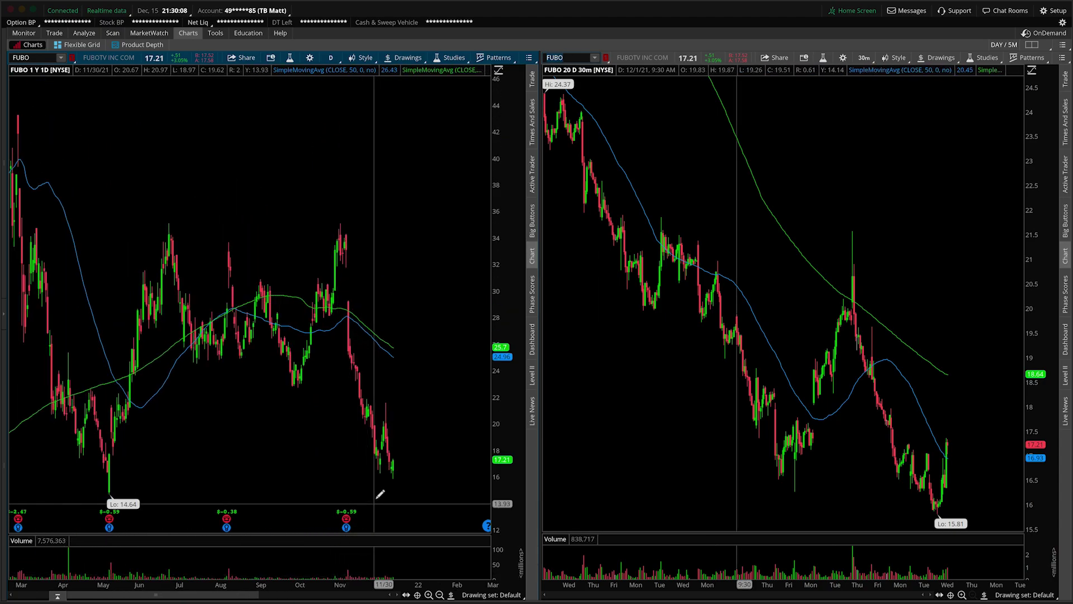
left_click(97, 472)
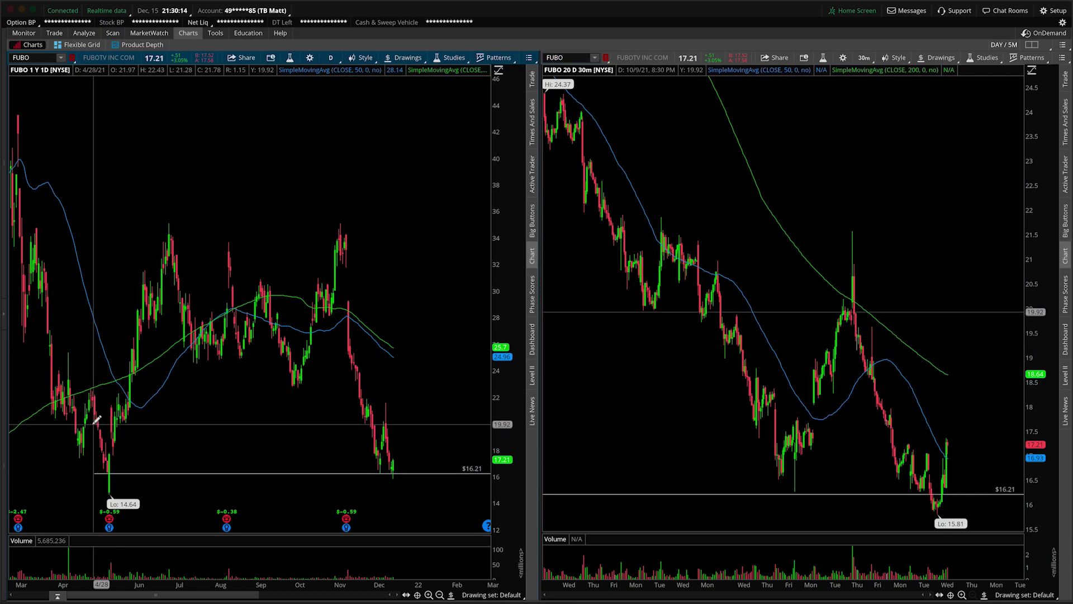
left_click(68, 422)
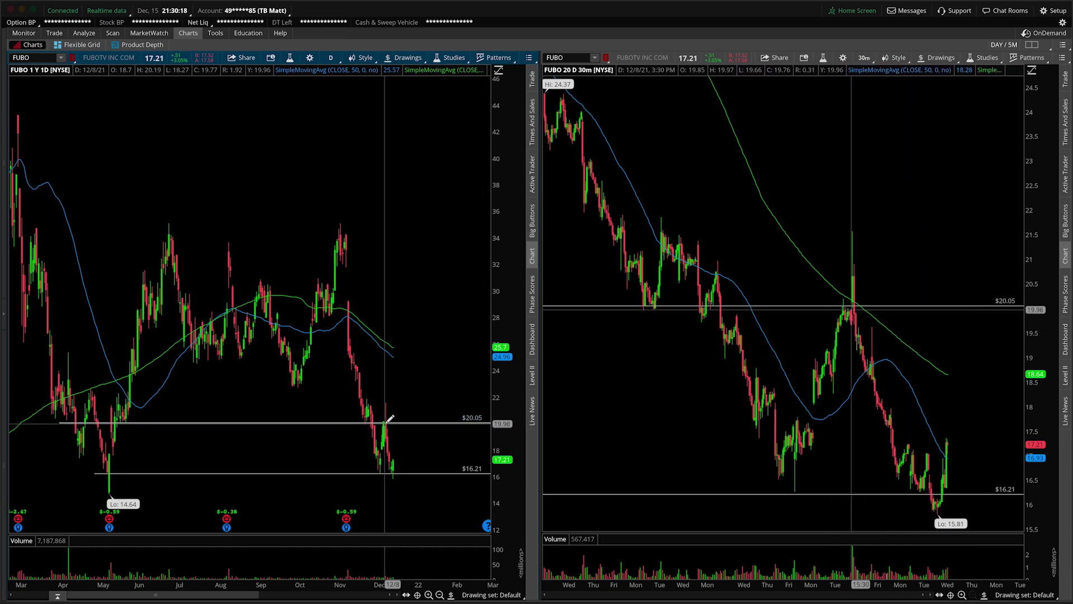
left_click(180, 356)
left_click(180, 357)
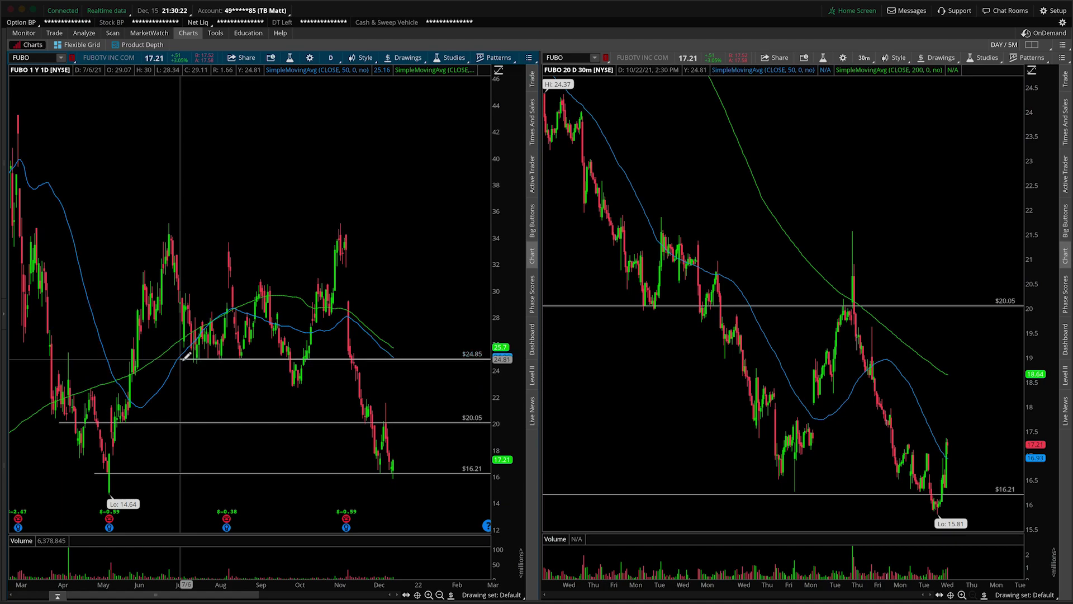
left_click(286, 386)
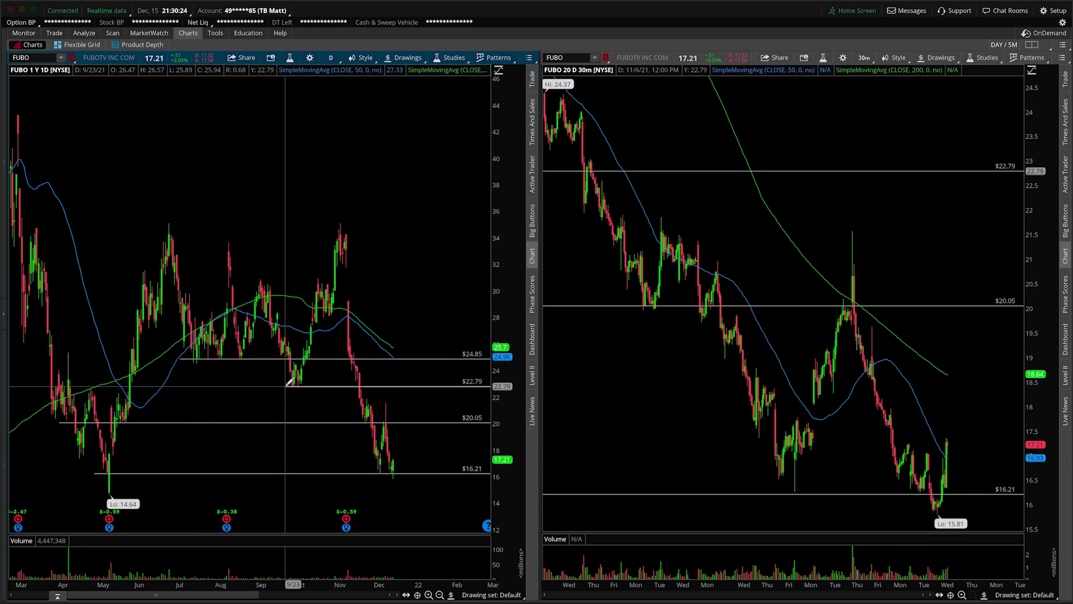
left_click(108, 491)
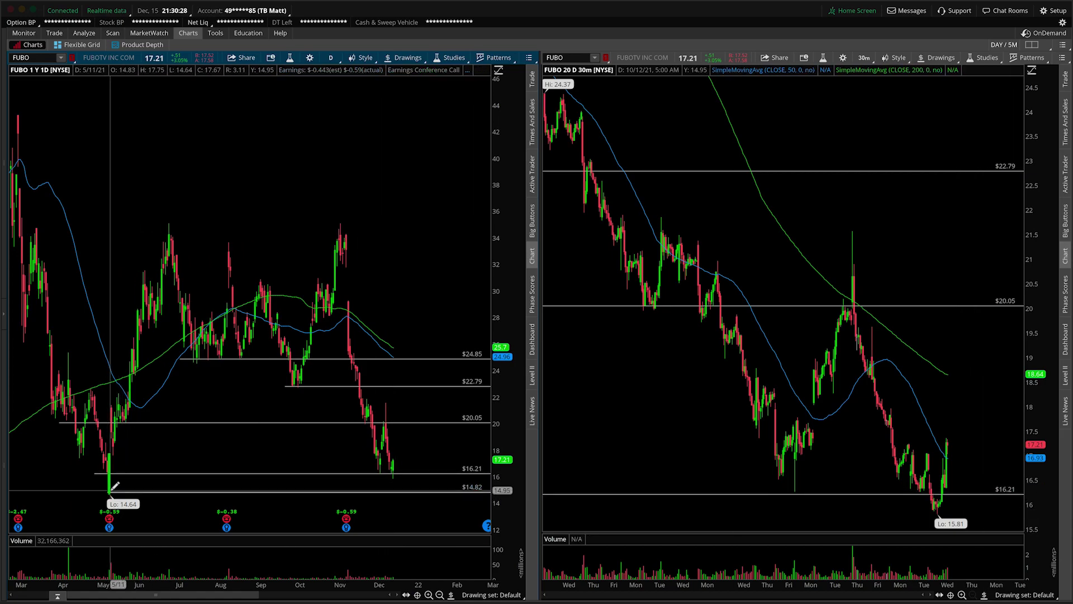
Step: Change the daily FUBO chart's time interval to 5 years with a Day aggregation period
left_click_drag(104, 584, 273, 579)
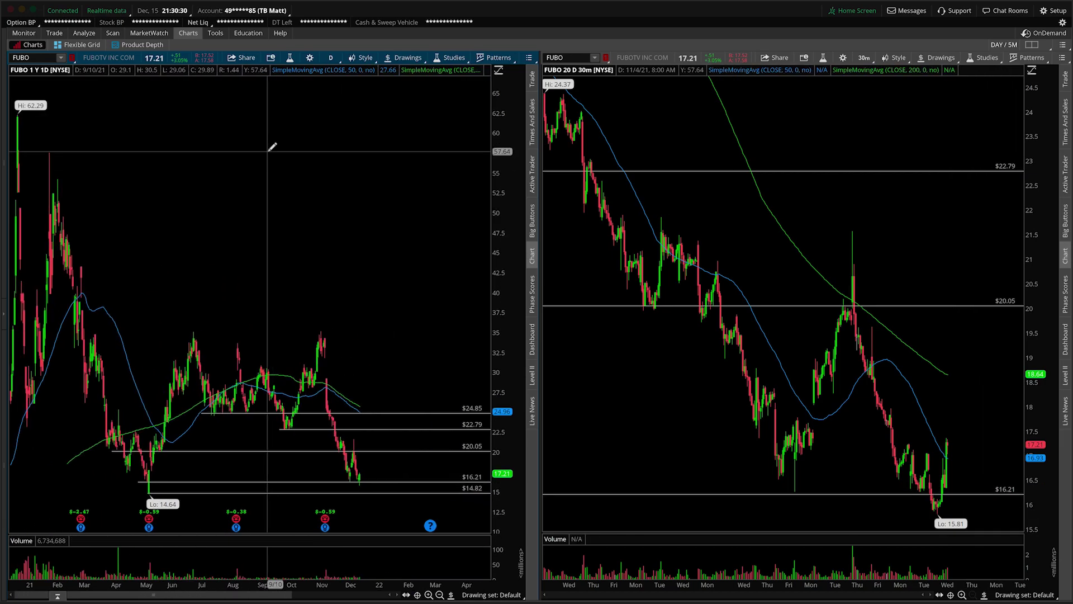
left_click(332, 60)
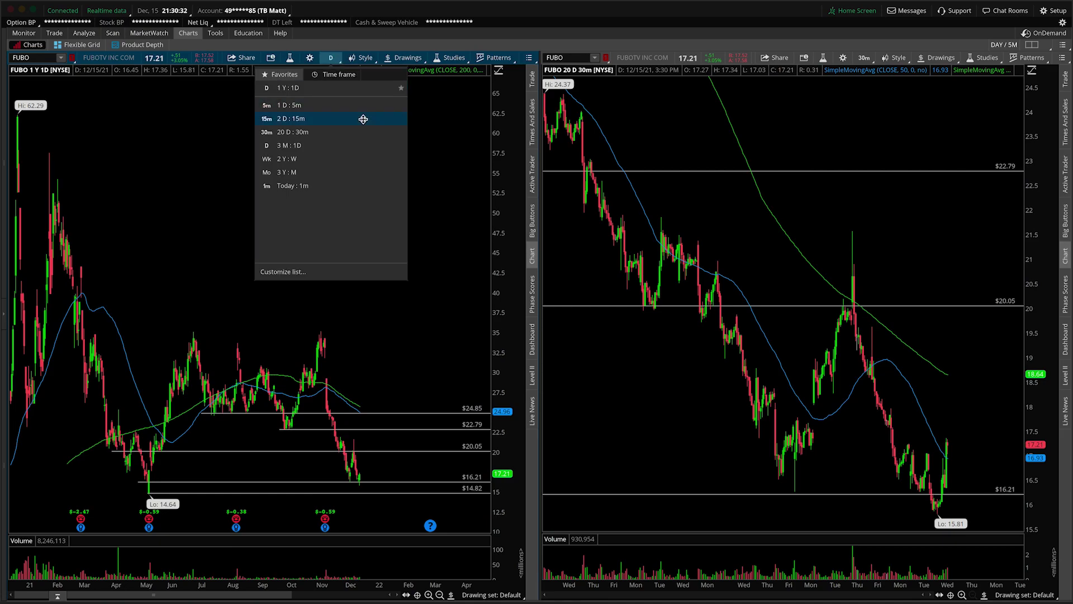
left_click(335, 74)
left_click(369, 137)
left_click(357, 209)
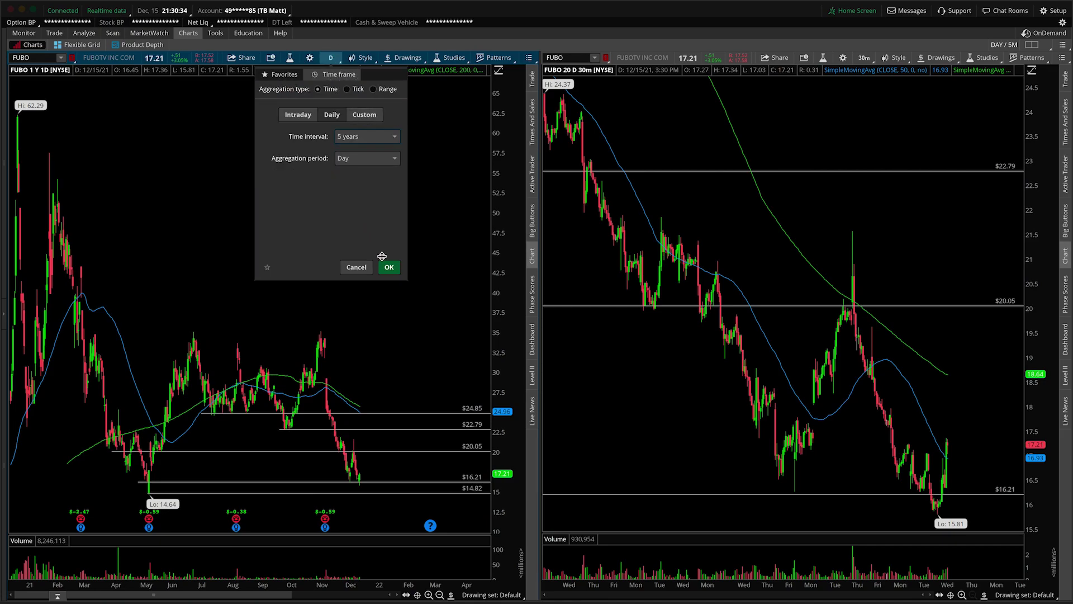
left_click(389, 267)
Step: Mark the $14.82 support touches and the 2020 summer highs, and add a horizontal price level at $11.81 on the daily chart
left_click_drag(382, 456, 62, 438)
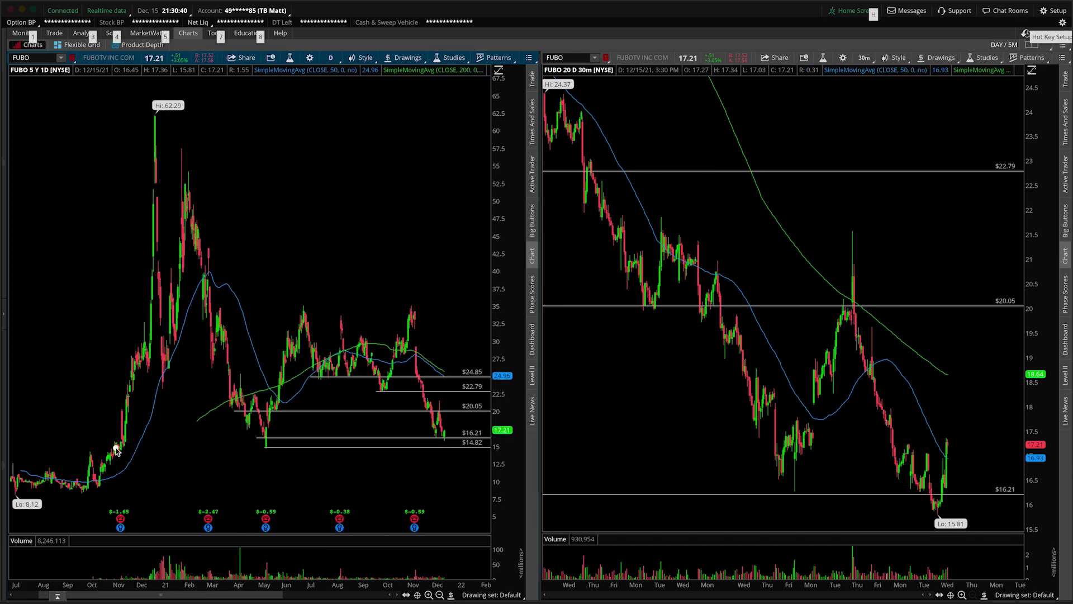
left_click(116, 449)
left_click_drag(268, 447, 234, 449)
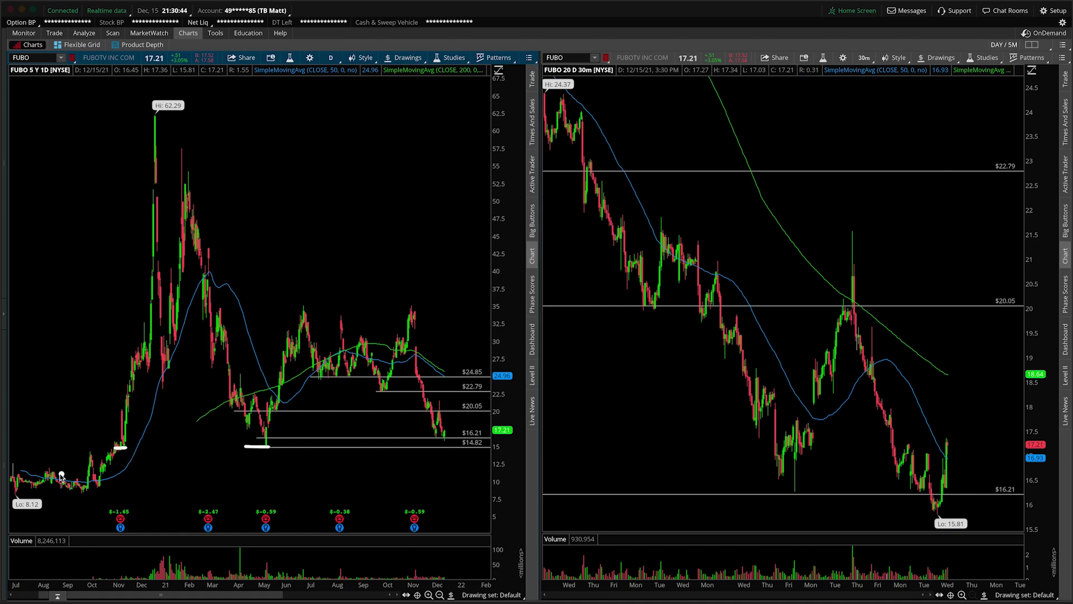
left_click_drag(15, 472, 120, 467)
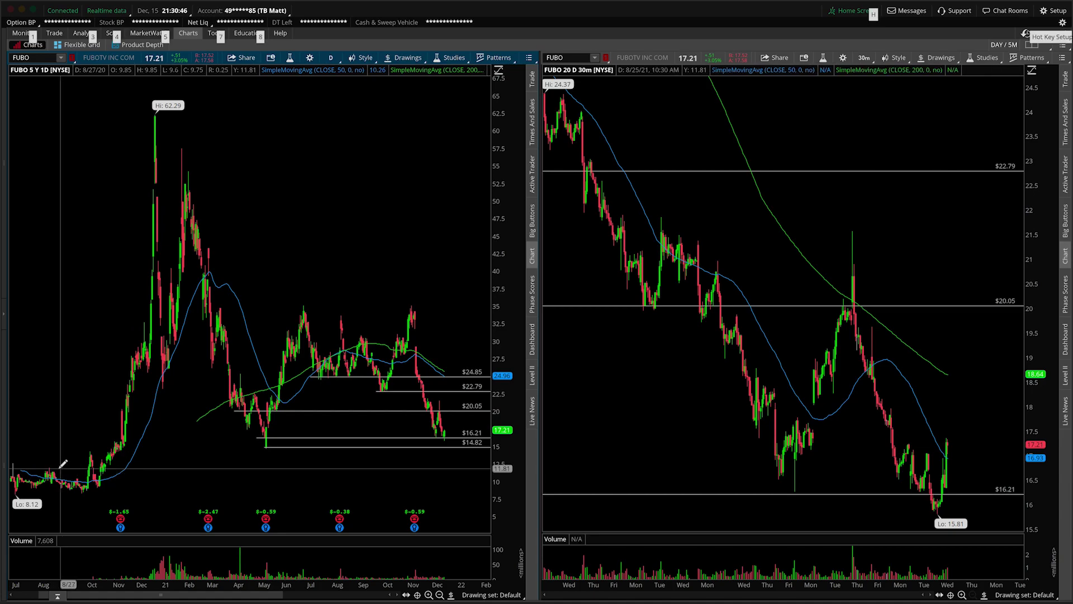
left_click(39, 468)
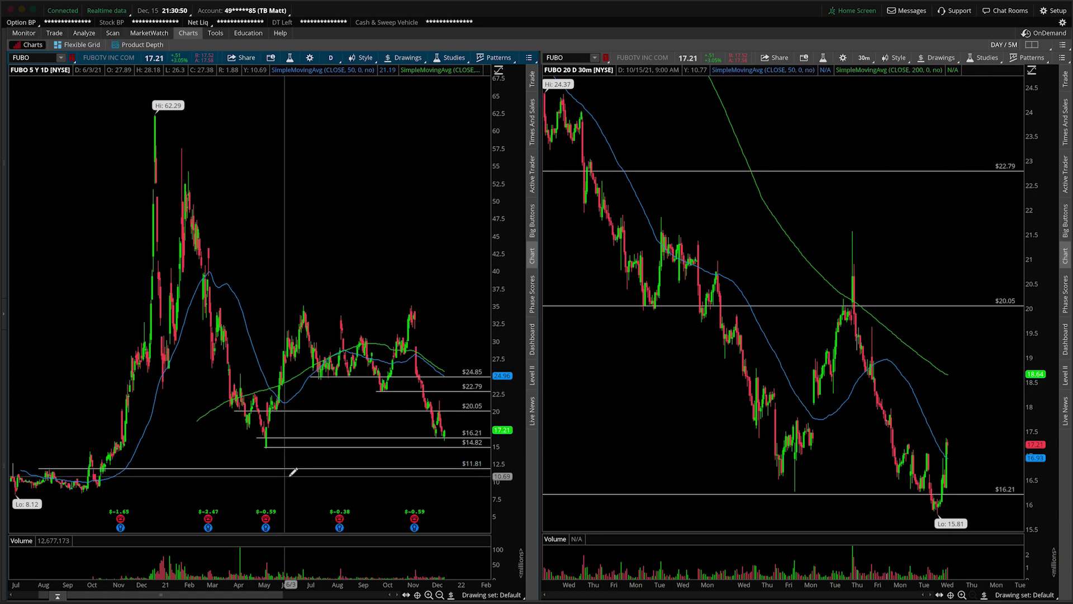
Step: Sketch the recent decline, bounce and retest with a continuing downtrend arrow on the daily chart, and clear the annotations
left_click_drag(314, 445, 462, 447)
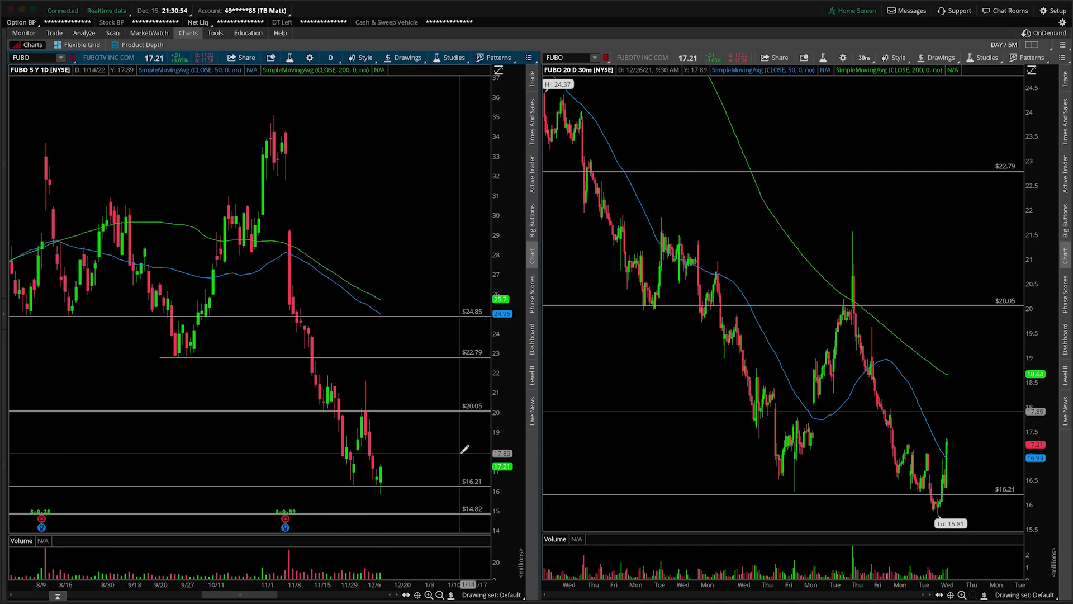
mouse_move(505, 402)
left_mouse_down()
mouse_move(498, 479)
mouse_move(500, 418)
left_mouse_up()
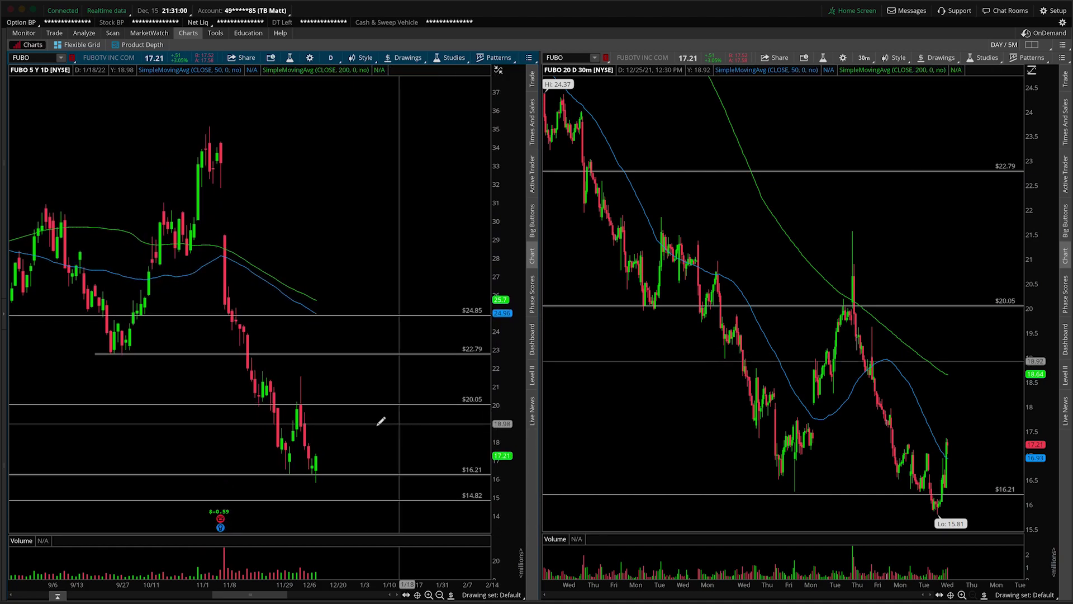
left_click_drag(400, 431, 112, 427)
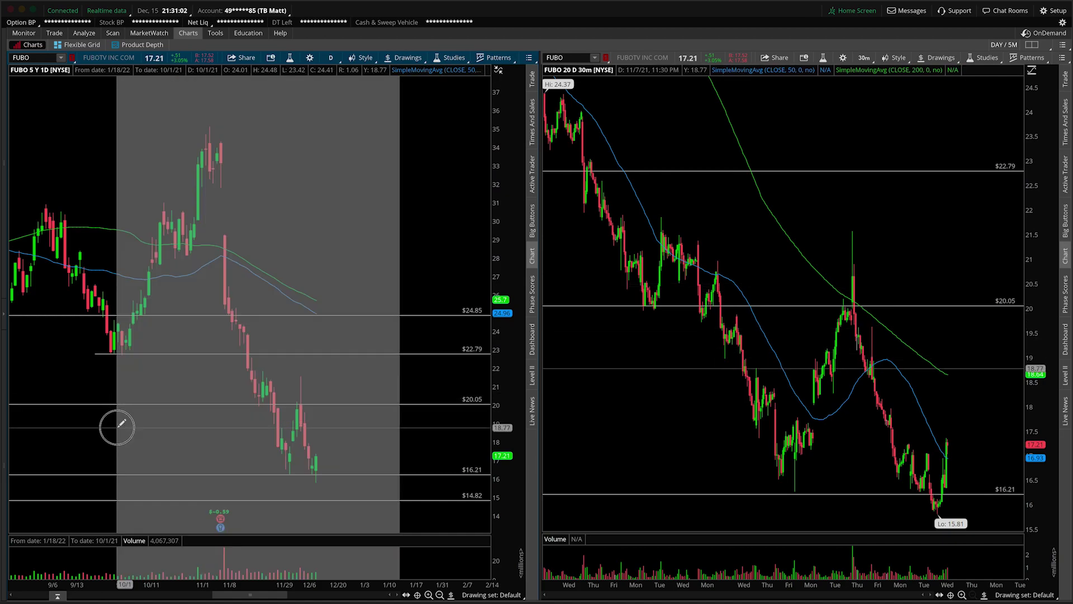
mouse_move(167, 274)
left_mouse_down()
mouse_move(241, 441)
mouse_move(291, 468)
left_mouse_up()
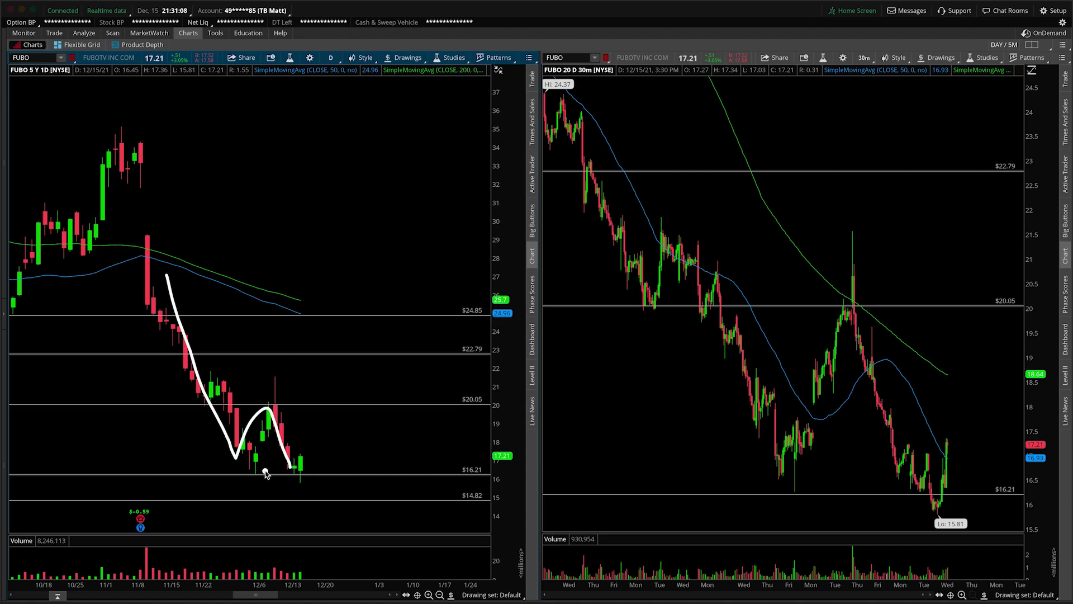
mouse_move(340, 436)
left_mouse_down()
mouse_move(340, 450)
mouse_move(312, 468)
mouse_move(323, 475)
left_mouse_up()
mouse_move(167, 194)
left_mouse_down()
mouse_move(252, 342)
mouse_move(211, 345)
left_mouse_up()
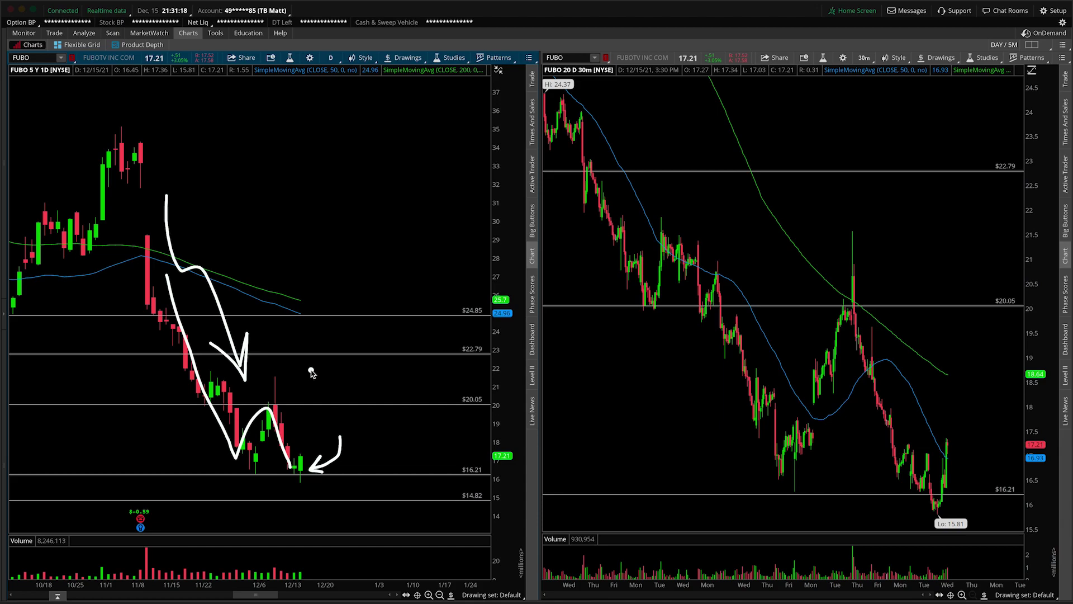
key("Escape")
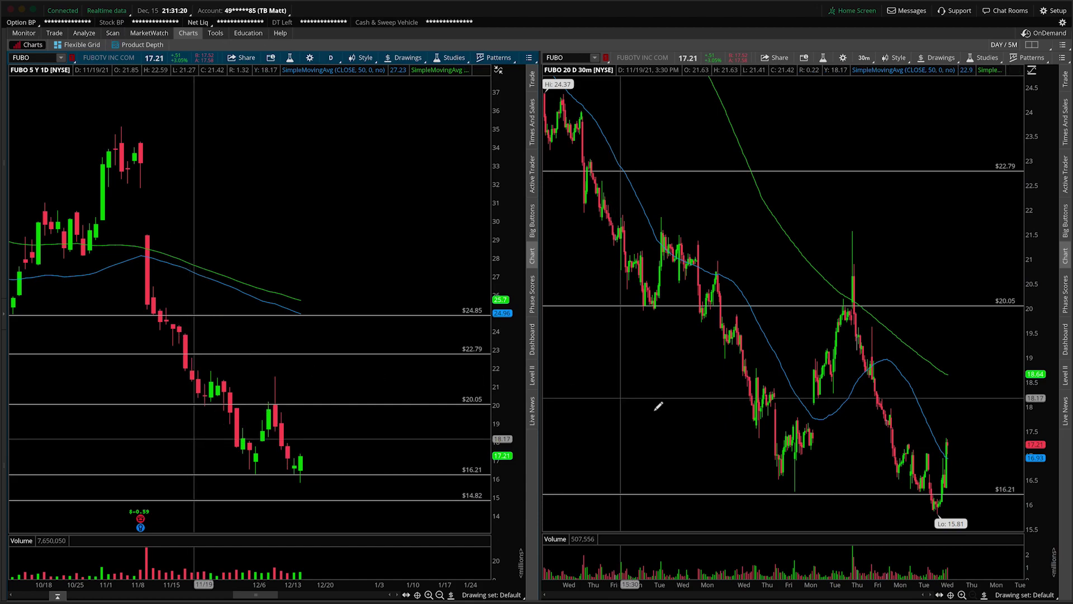
Step: Annotate the latest rally on the 30-minute chart with the word FOMC, an upward arrow and a question mark
mouse_move(680, 437)
left_mouse_down()
mouse_move(975, 457)
mouse_move(754, 430)
left_mouse_up()
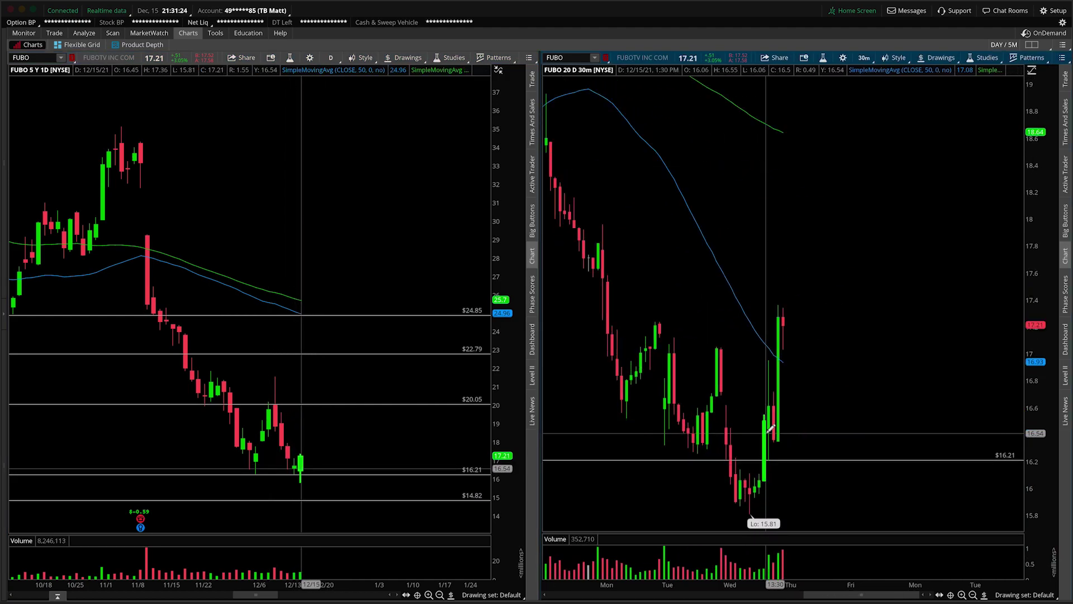
mouse_move(751, 167)
left_mouse_down()
mouse_move(764, 234)
mouse_move(788, 164)
left_mouse_up()
mouse_move(756, 197)
left_mouse_down()
mouse_move(877, 182)
mouse_move(917, 226)
left_mouse_up()
left_click_drag(970, 176, 969, 226)
mouse_move(796, 447)
left_mouse_down()
mouse_move(805, 373)
mouse_move(848, 395)
left_mouse_up()
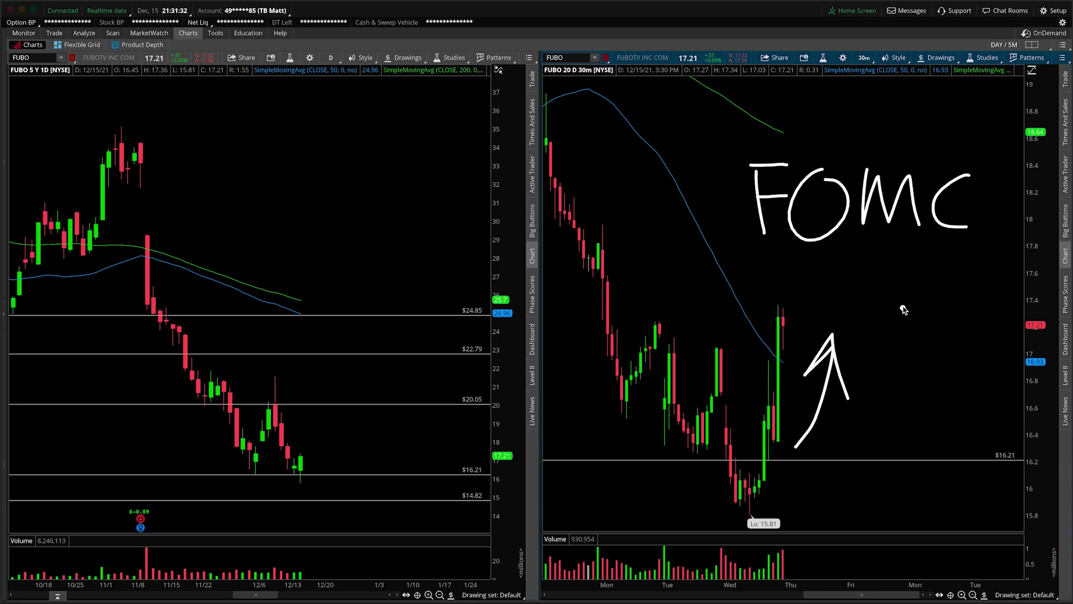
left_click_drag(903, 309, 926, 353)
left_click(928, 371)
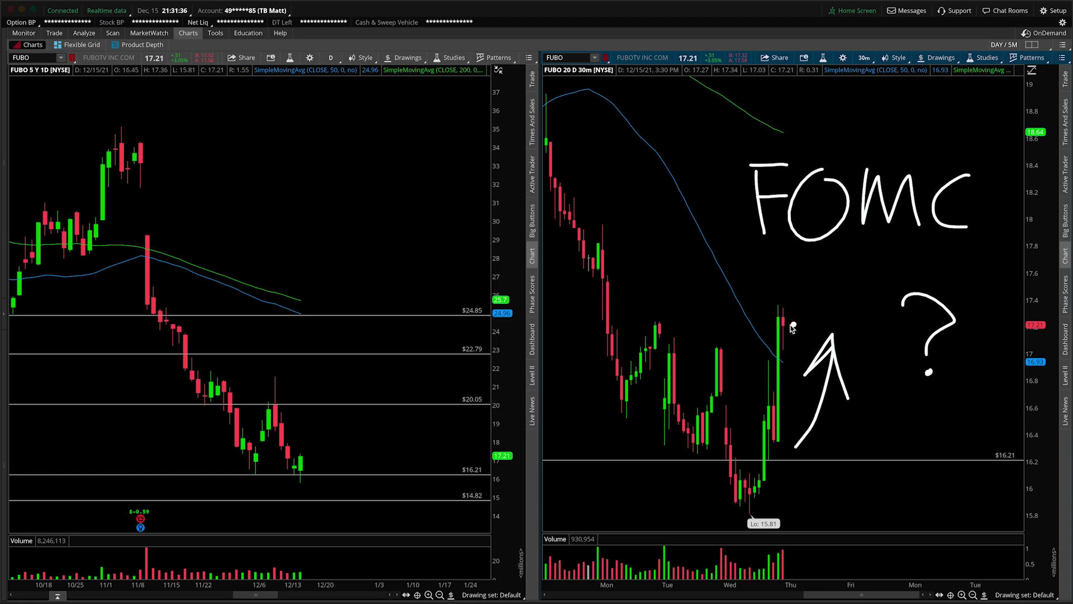
Step: Sketch a downtrend arrow, the number 5 and the decline's path on the daily chart, and clear all annotations
mouse_move(205, 246)
left_mouse_down()
mouse_move(331, 412)
mouse_move(299, 393)
left_mouse_up()
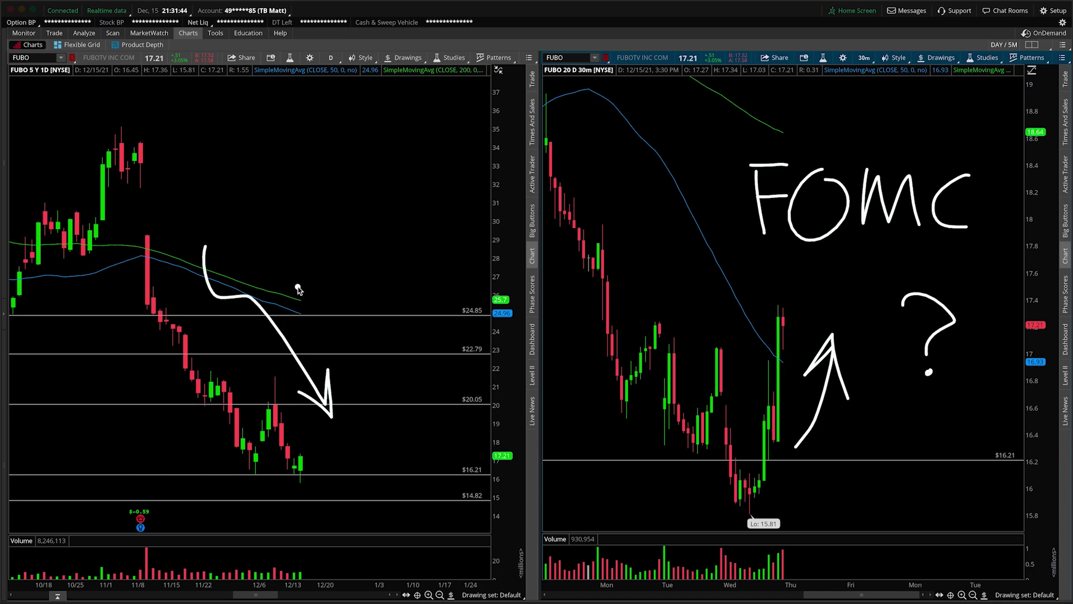
mouse_move(306, 146)
left_mouse_down()
mouse_move(287, 180)
mouse_move(338, 143)
left_mouse_up()
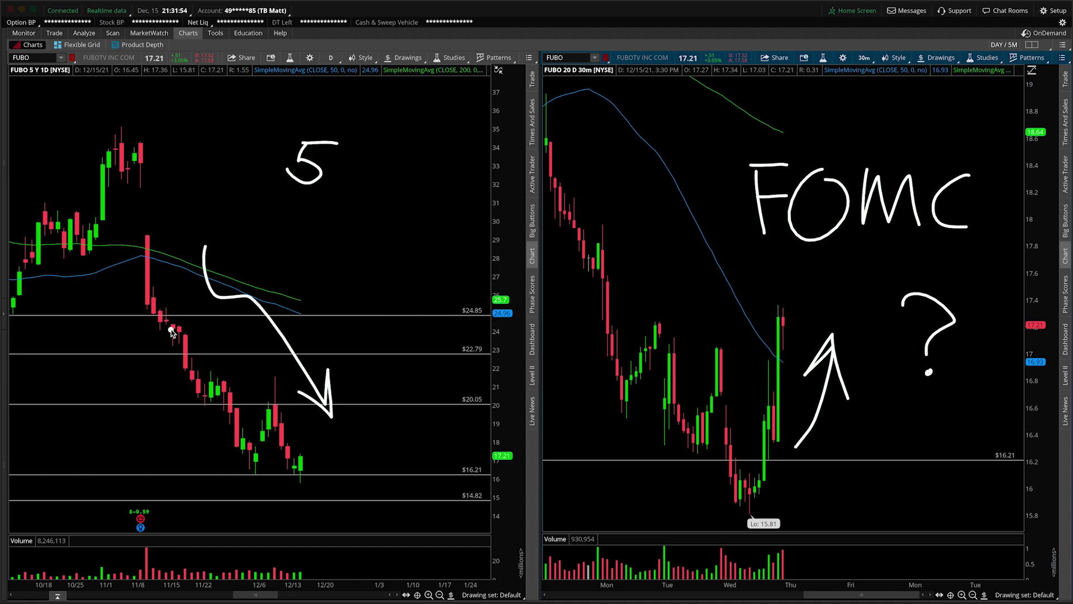
mouse_move(147, 241)
left_mouse_down()
mouse_move(227, 466)
mouse_move(281, 426)
mouse_move(296, 462)
left_mouse_up()
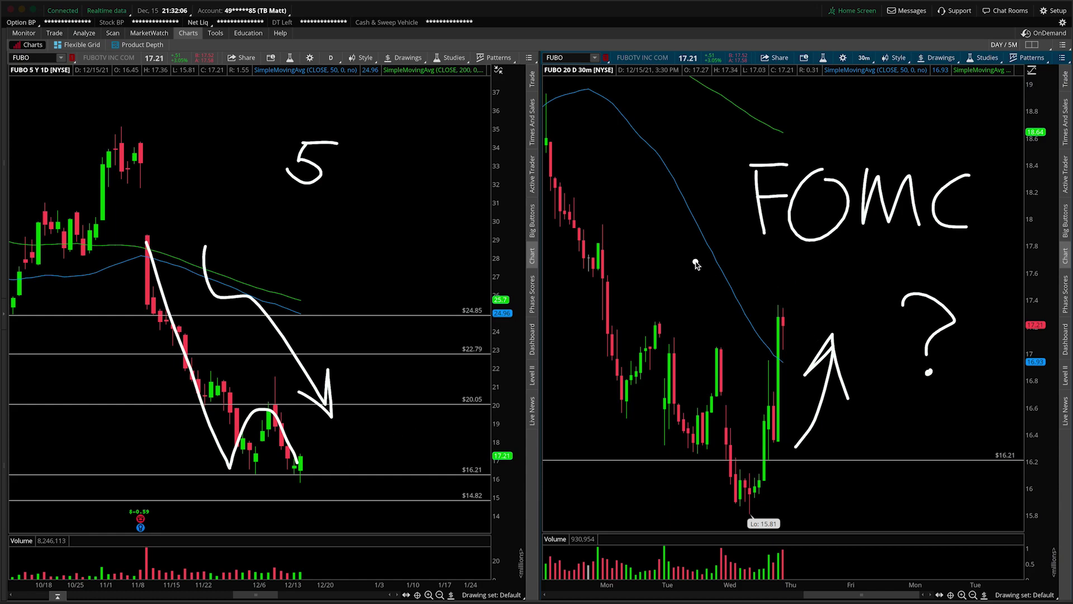
key("alt+Tab")
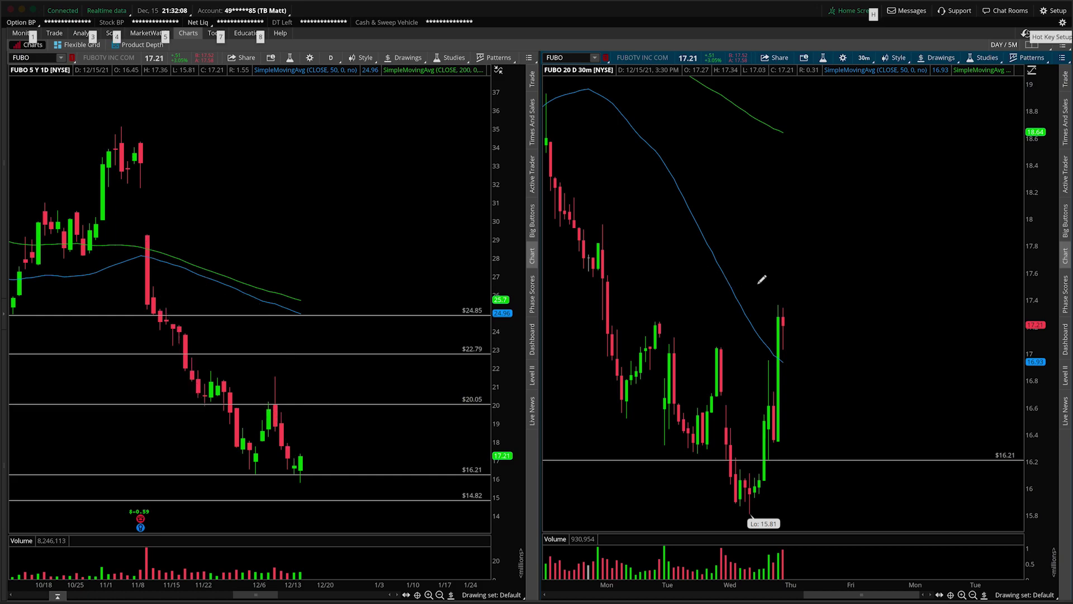
Step: Add a horizontal price level at $17.06 on the 30-minute chart, circle the earlier highs there and sketch a pullback to it
left_click(606, 344)
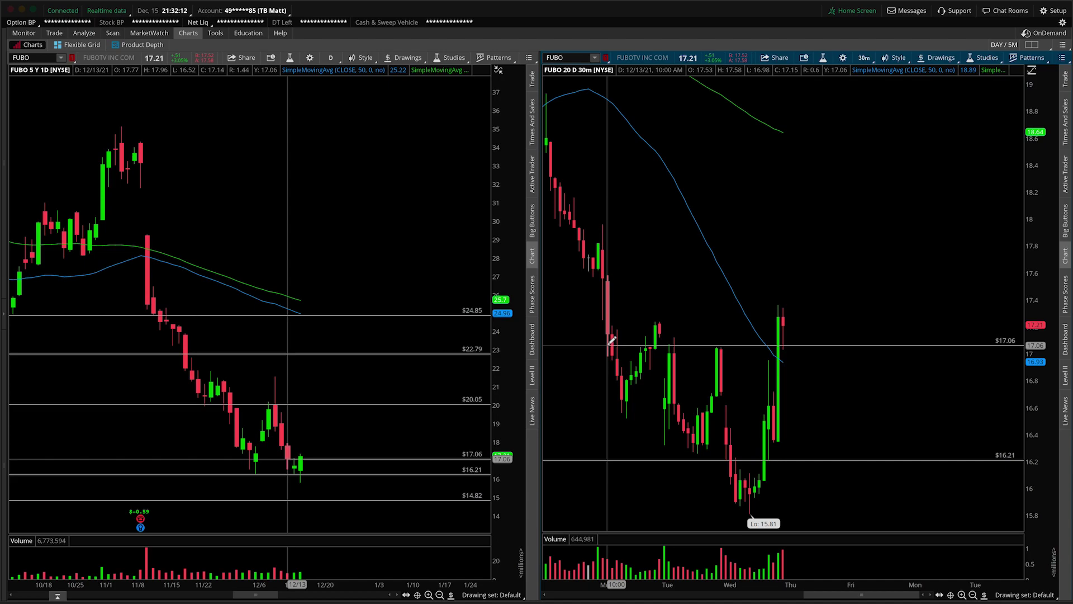
key("alt+a")
mouse_move(657, 336)
left_mouse_down()
mouse_move(635, 343)
mouse_move(729, 345)
mouse_move(773, 298)
mouse_move(786, 338)
left_mouse_up()
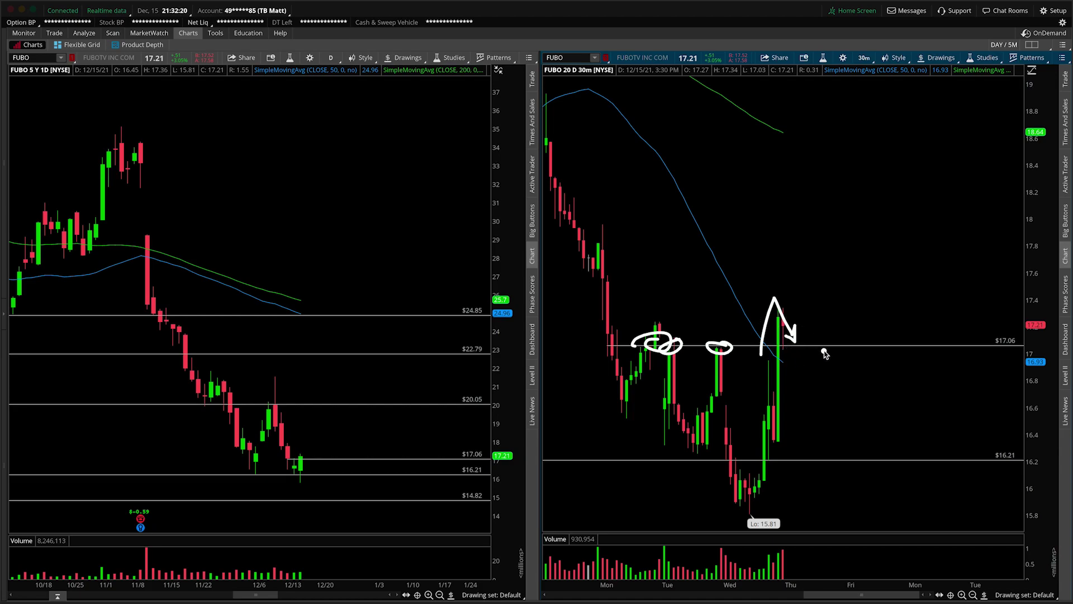
Step: Circle the bid and ask quote, sketch a bearish path below $17.06 and $16.21 with a daily downtrend arrow, and clear the annotations
mouse_move(746, 44)
left_mouse_down()
mouse_move(722, 53)
mouse_move(760, 62)
mouse_move(746, 47)
left_mouse_up()
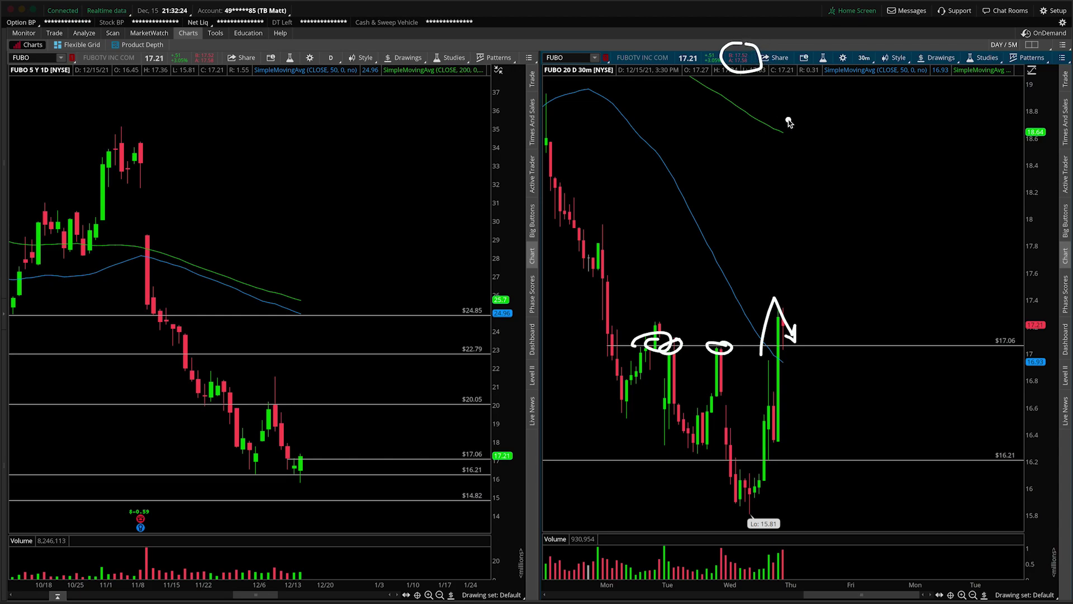
mouse_move(790, 258)
left_mouse_down()
mouse_move(796, 296)
mouse_move(833, 357)
mouse_move(831, 345)
mouse_move(841, 348)
mouse_move(826, 394)
mouse_move(878, 450)
mouse_move(913, 437)
mouse_move(950, 378)
mouse_move(965, 491)
mouse_move(973, 470)
left_mouse_up()
mouse_move(203, 230)
left_mouse_down()
mouse_move(347, 416)
mouse_move(326, 404)
left_mouse_up()
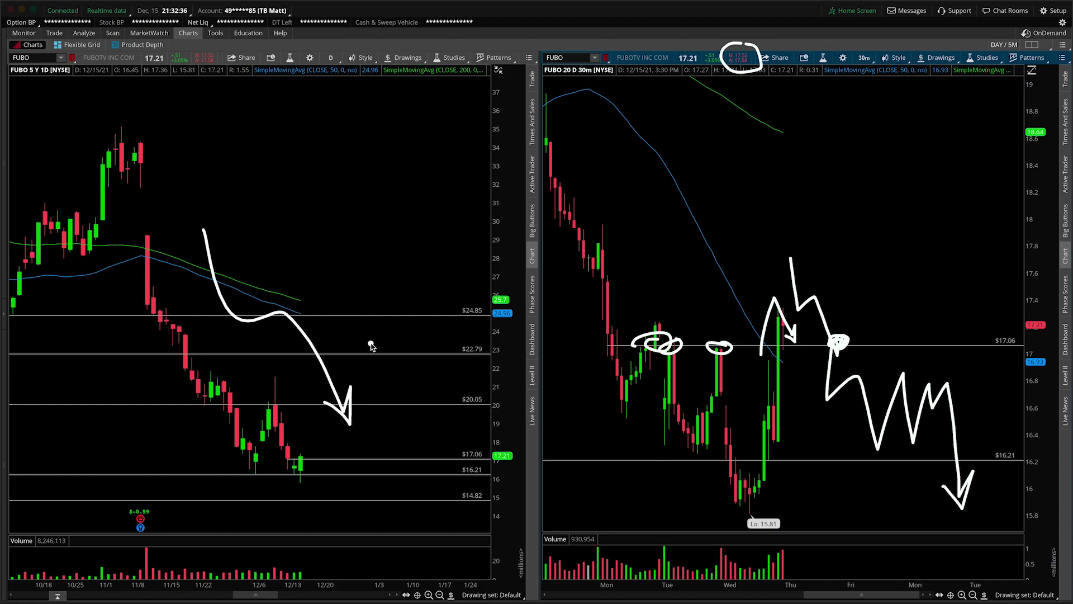
mouse_move(999, 314)
left_mouse_down()
mouse_move(1046, 349)
mouse_move(985, 328)
left_mouse_up()
key("alt+BackSpace")
Step: Sketch a pullback to $17.06 with two small candles, a question mark and an upward breakout arrow, and clear the annotations
mouse_move(789, 272)
left_mouse_down()
mouse_move(830, 341)
mouse_move(832, 327)
left_mouse_up()
mouse_move(837, 319)
left_mouse_down()
mouse_move(841, 370)
mouse_move(860, 327)
mouse_move(863, 361)
left_mouse_up()
mouse_move(884, 318)
left_mouse_down()
mouse_move(897, 313)
mouse_move(891, 332)
left_mouse_up()
left_click(893, 343)
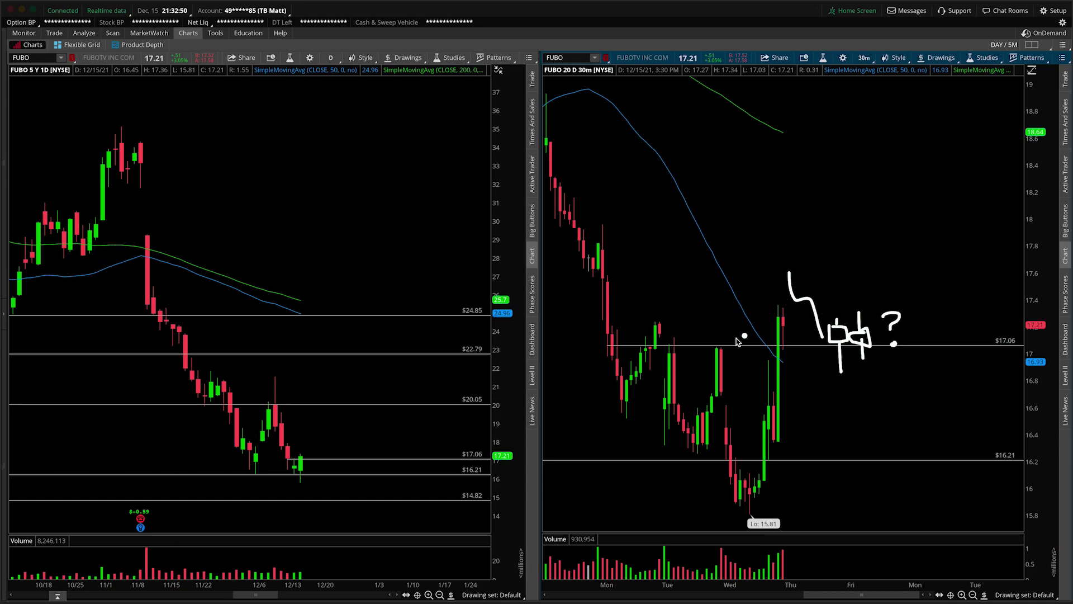
mouse_move(828, 308)
left_mouse_down()
mouse_move(860, 307)
mouse_move(876, 246)
mouse_move(900, 254)
left_mouse_up()
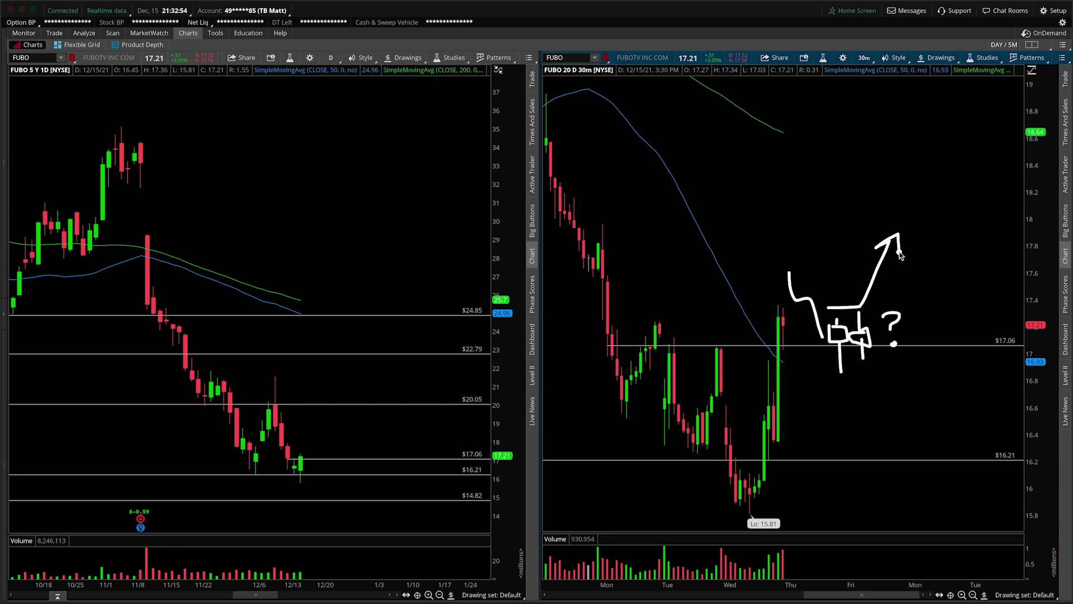
key("Escape")
Step: Add a horizontal price level at $17.72 on the 30-minute chart, circle the price touches there and sketch an arrow down the following decline
left_click_drag(603, 584, 800, 581)
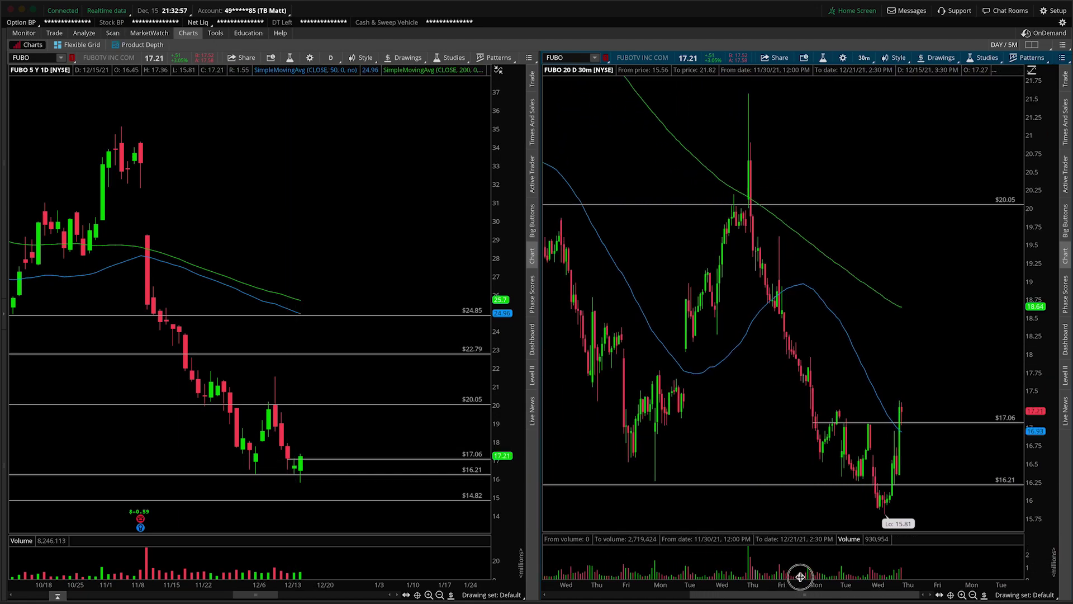
left_click(587, 374)
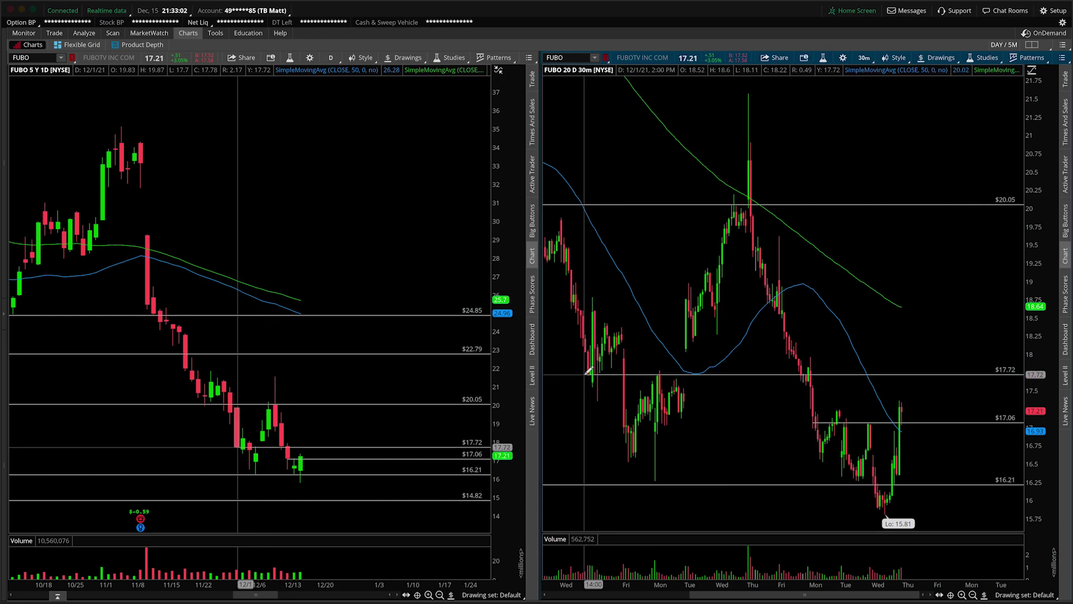
left_click_drag(582, 380, 588, 371)
left_click_drag(661, 373, 663, 374)
mouse_move(808, 369)
left_mouse_down()
mouse_move(799, 371)
mouse_move(817, 450)
mouse_move(811, 430)
left_mouse_up()
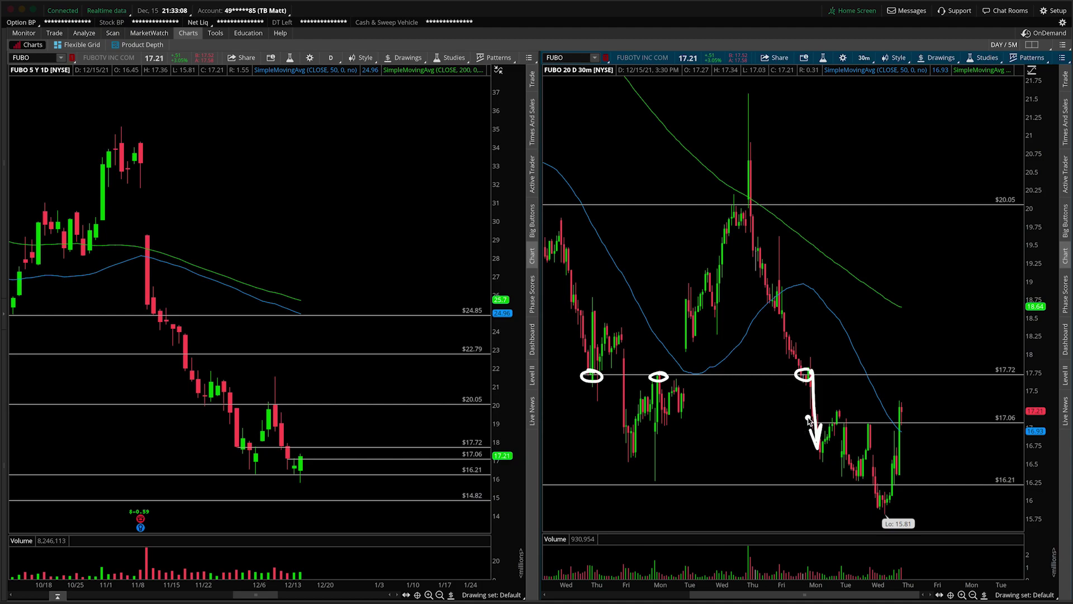
Step: Add a horizontal price level at $18.64 on the 30-minute chart and mark the price touches there with a down arrow along the last breakdown
left_click_drag(572, 298, 959, 303)
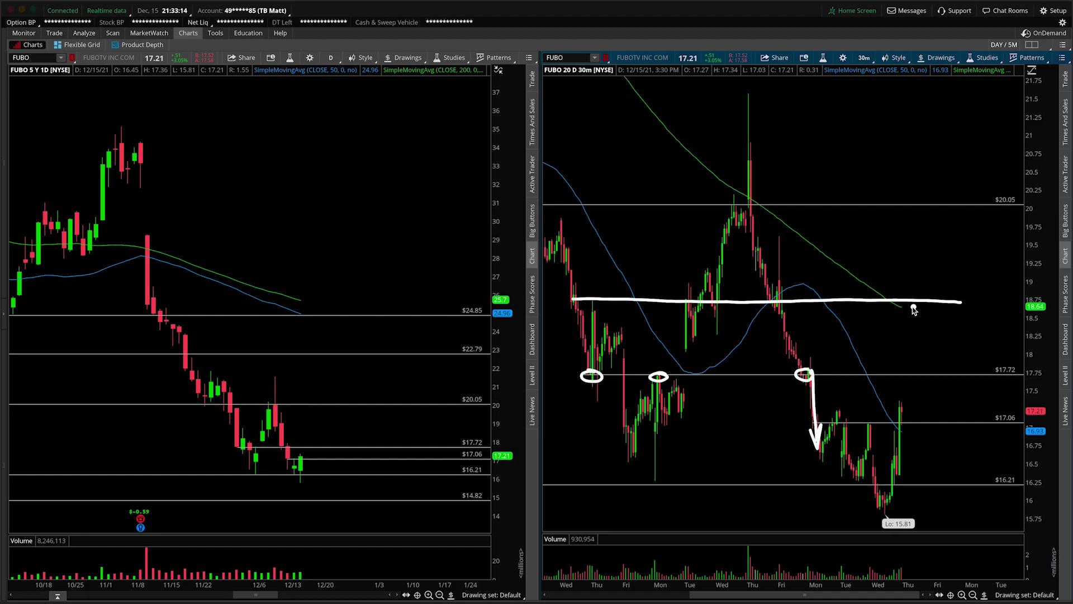
key("Escape")
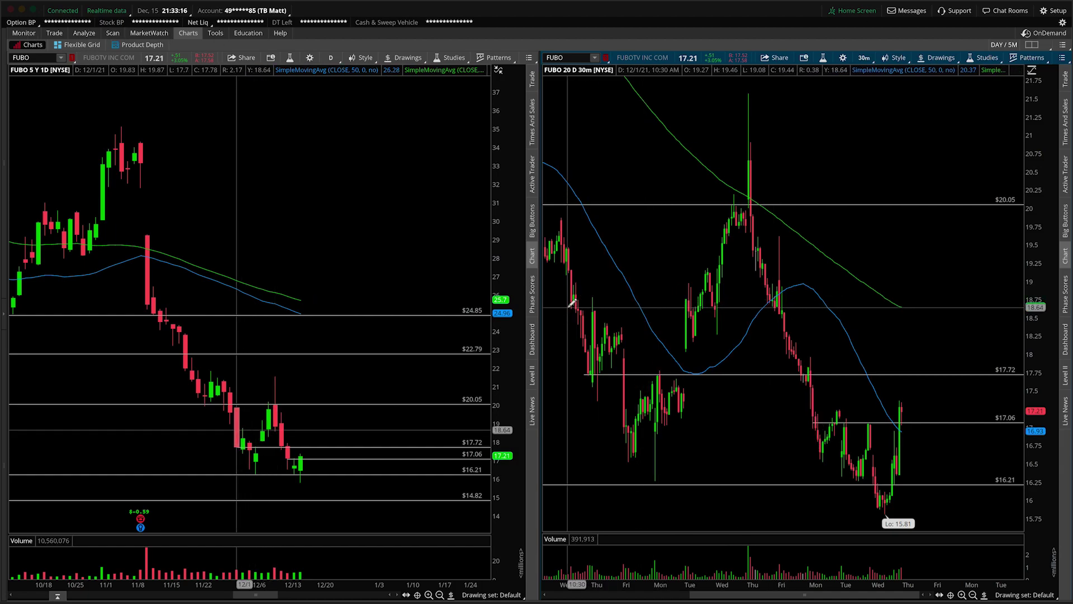
left_click(570, 305)
key("ctrl+alt+a")
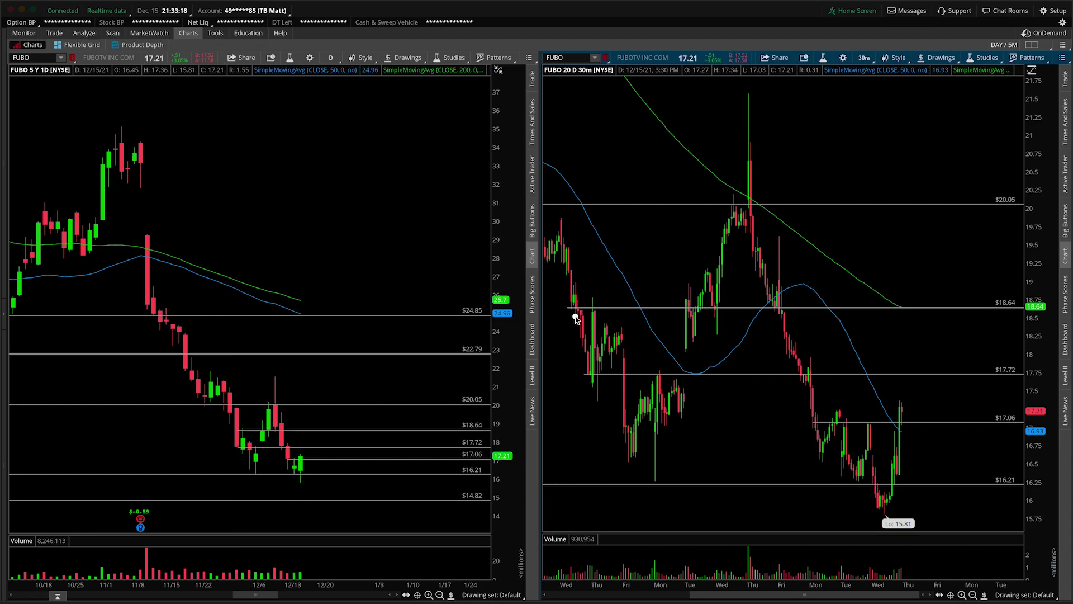
mouse_move(569, 307)
left_mouse_down()
mouse_move(576, 340)
mouse_move(601, 309)
left_mouse_up()
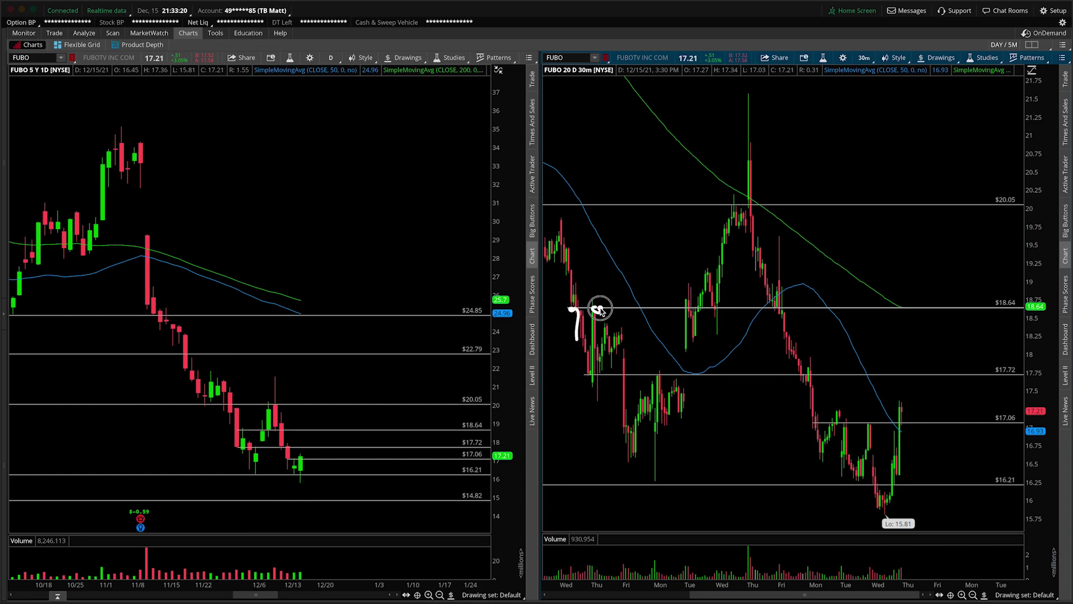
mouse_move(687, 306)
left_mouse_down()
mouse_move(784, 336)
mouse_move(789, 354)
left_mouse_up()
mouse_move(795, 334)
left_mouse_down()
mouse_move(789, 357)
mouse_move(779, 347)
left_mouse_up()
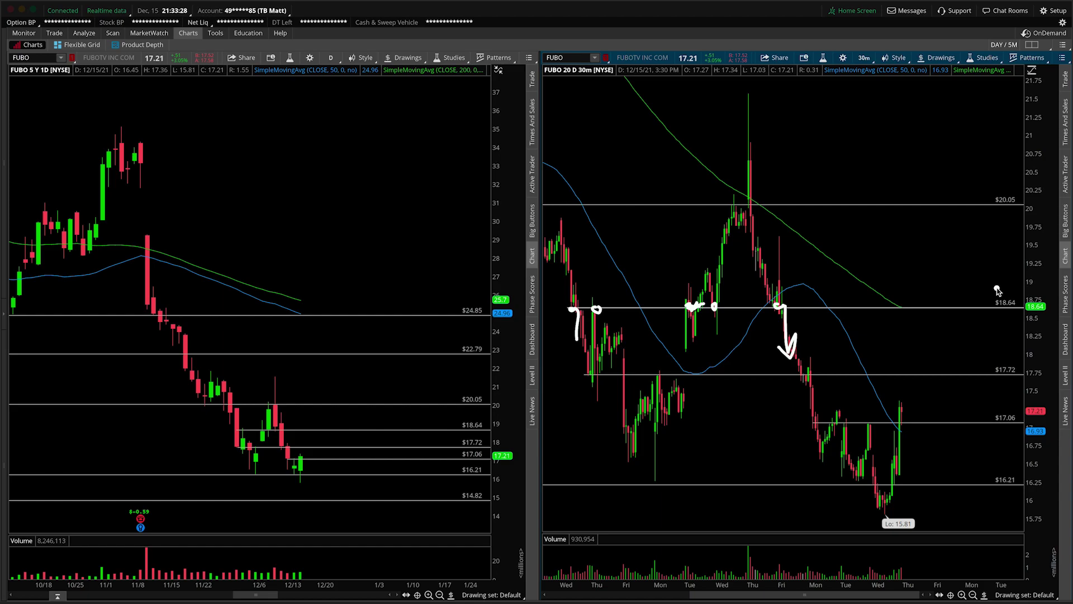
Step: Sketch an arrow pointing to the $18.64 label, box the $17.06 label, and clear the annotations
mouse_move(993, 260)
left_mouse_down()
mouse_move(1017, 295)
mouse_move(1019, 283)
left_mouse_up()
mouse_move(991, 404)
left_mouse_down()
mouse_move(1021, 433)
mouse_move(1017, 407)
mouse_move(998, 410)
left_mouse_up()
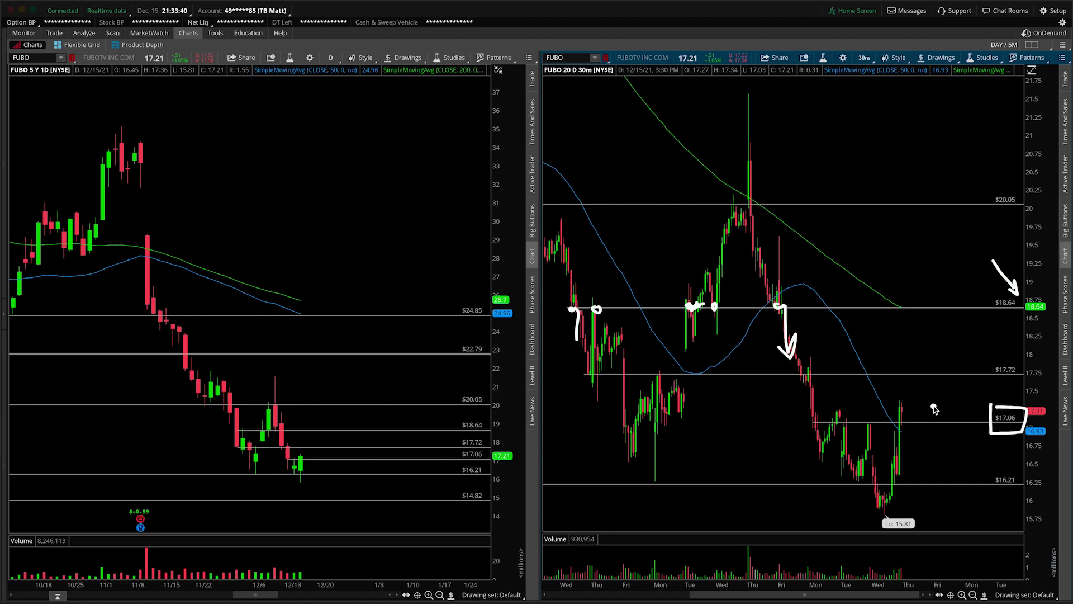
key("Escape")
Step: Sketch a pullback to $17.06 and a rally through $17.72 to $18.64 on the 30-minute chart, with an arrow pointing at the pullback low
left_click_drag(967, 440, 654, 398)
scroll(823, 386, "right", 5)
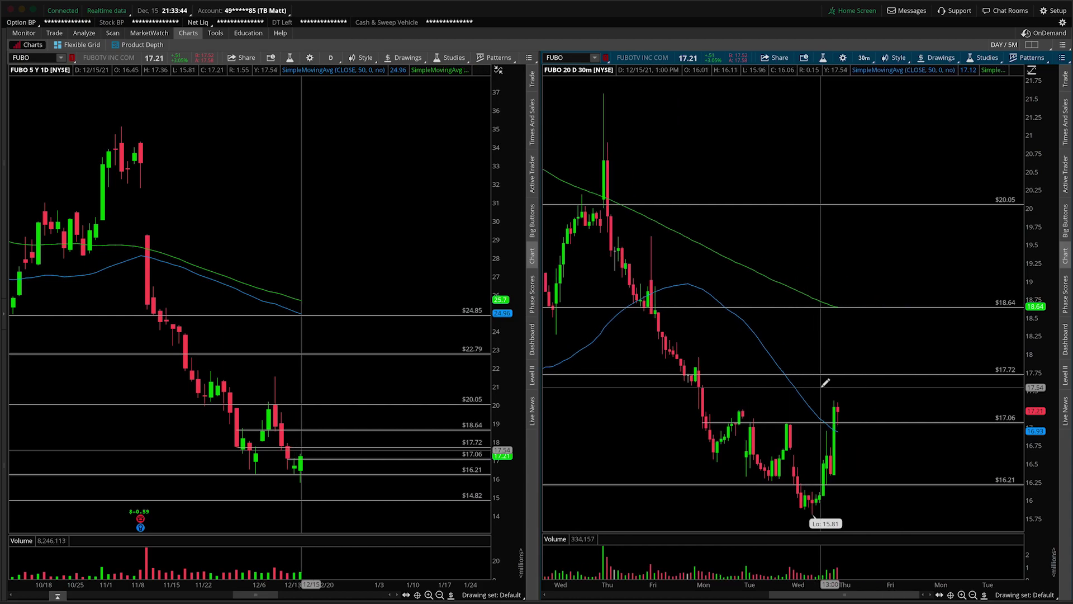
key("alt+Tab")
left_click_drag(842, 392, 870, 424)
mouse_move(705, 423)
left_mouse_down()
mouse_move(891, 425)
mouse_move(888, 392)
mouse_move(910, 392)
mouse_move(893, 376)
mouse_move(908, 317)
mouse_move(916, 326)
left_mouse_up()
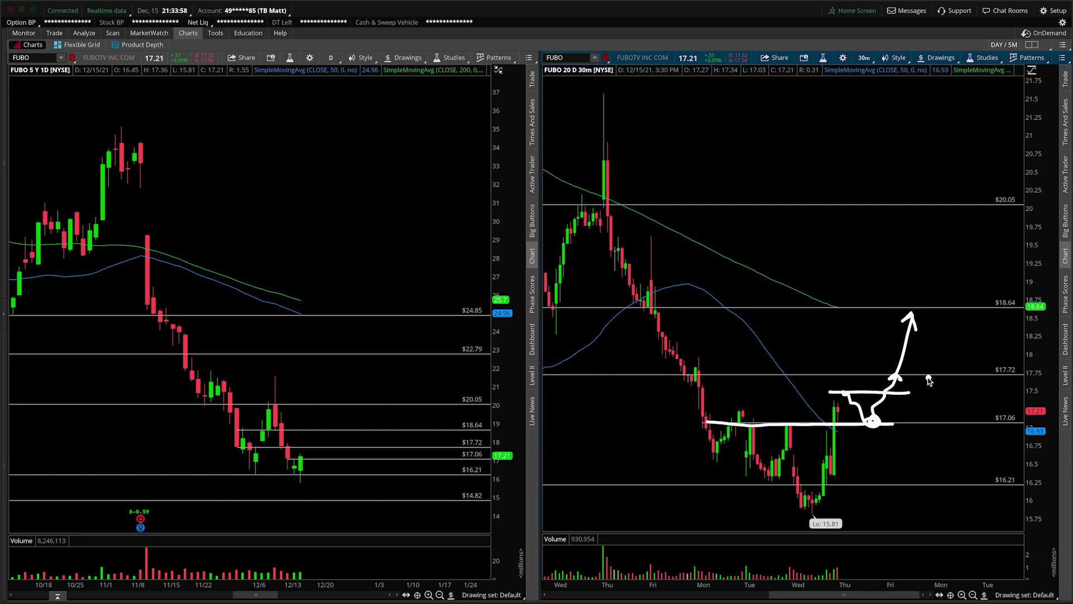
mouse_move(879, 436)
left_mouse_down()
mouse_move(888, 470)
mouse_move(875, 444)
mouse_move(890, 444)
left_mouse_up()
Step: Sketch a descending trend line in the empty area above the projected rally on the 30-minute chart
left_click_drag(779, 127, 866, 233)
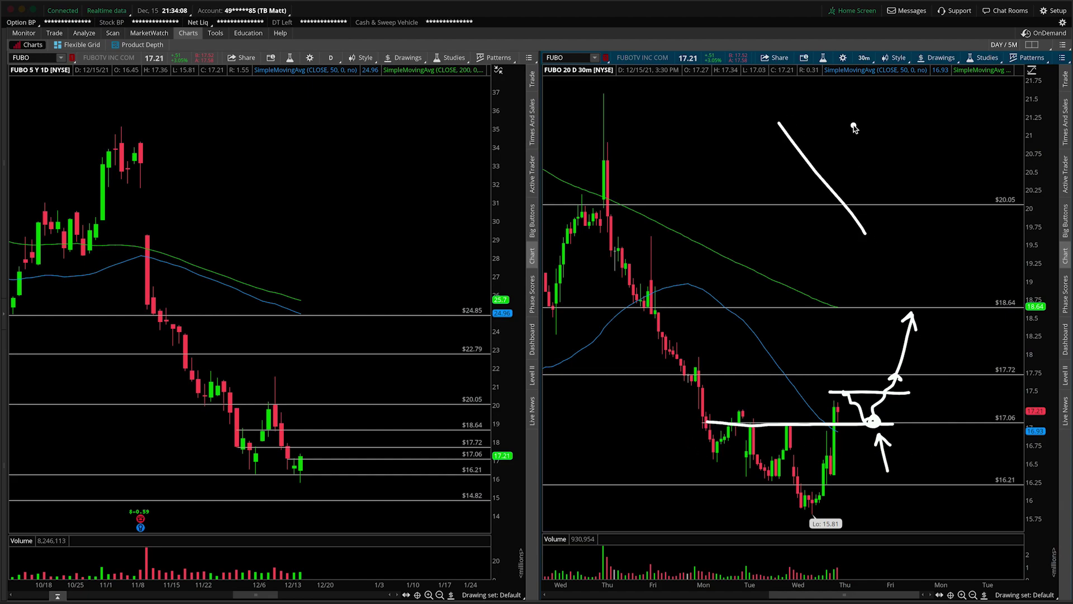